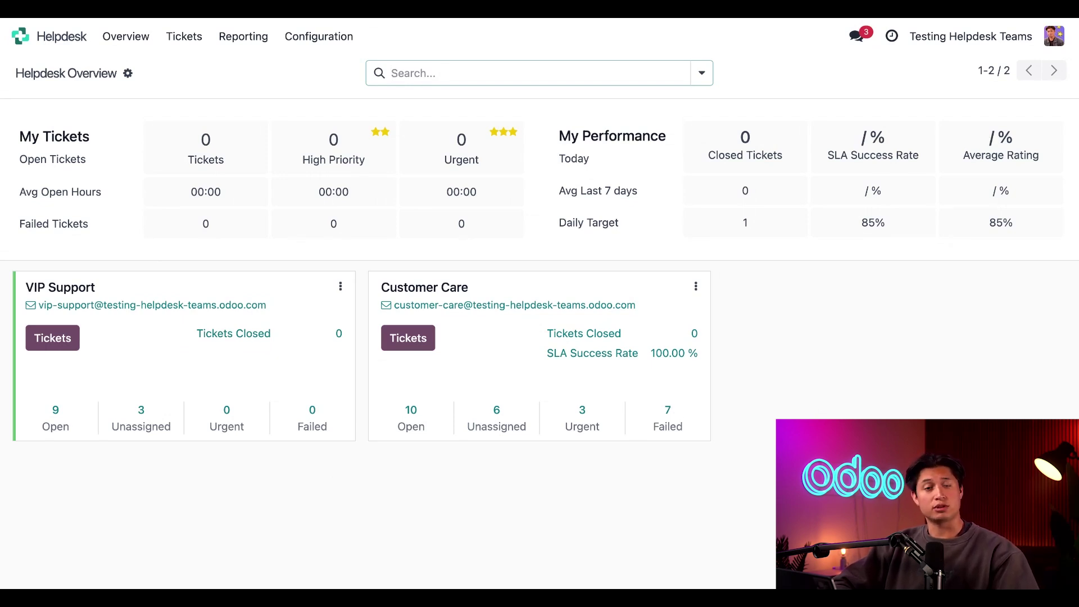
# Step: Start a new team from the Configuration > Helpdesk Teams list
pyautogui.click(320, 36)
pyautogui.click(337, 68)
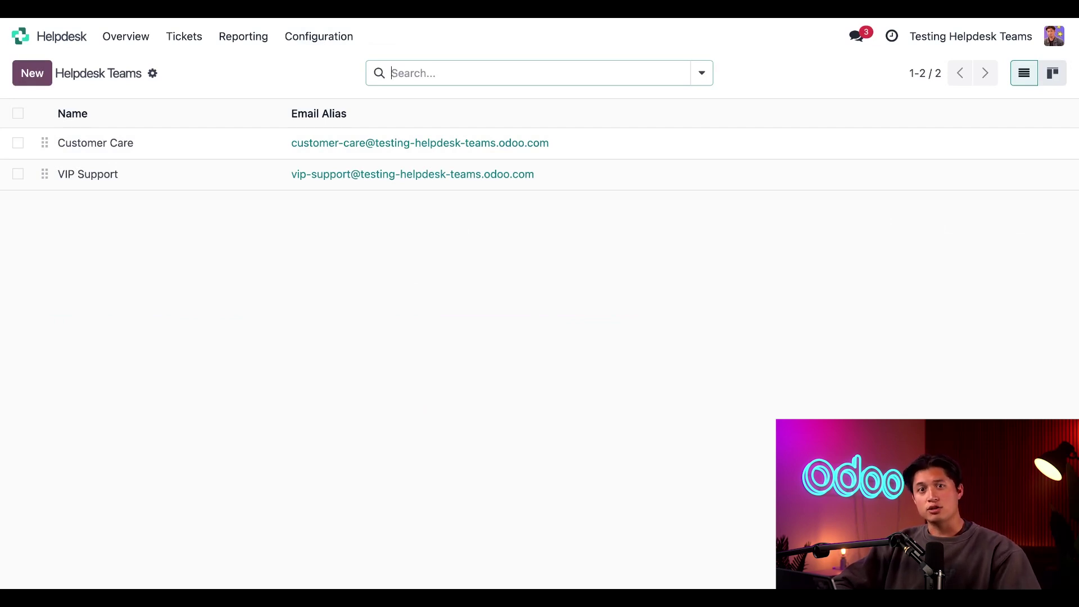
pyautogui.click(33, 74)
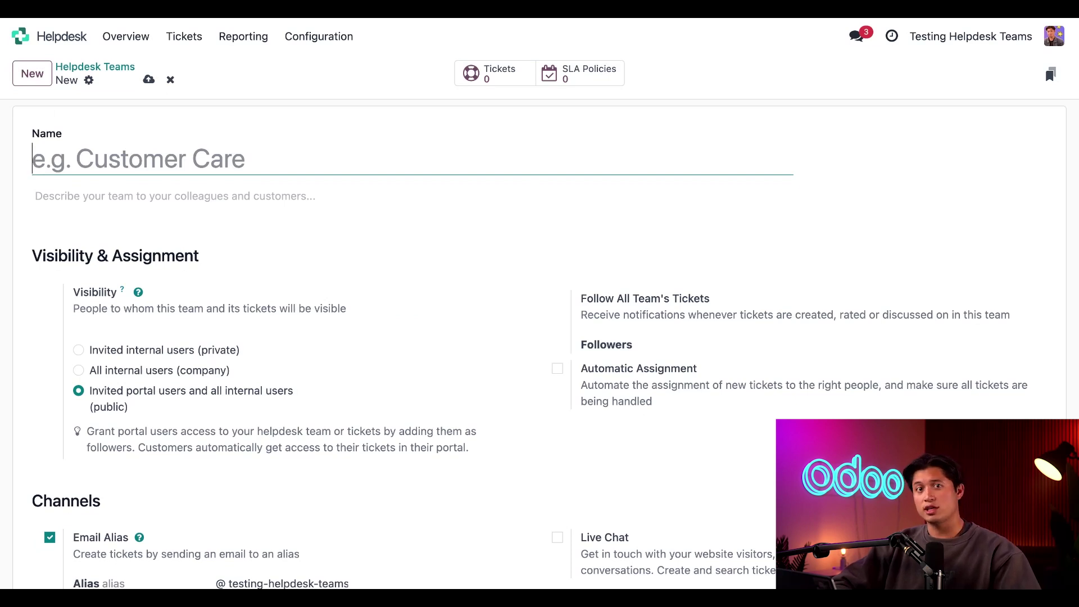
pyautogui.write('Fi')
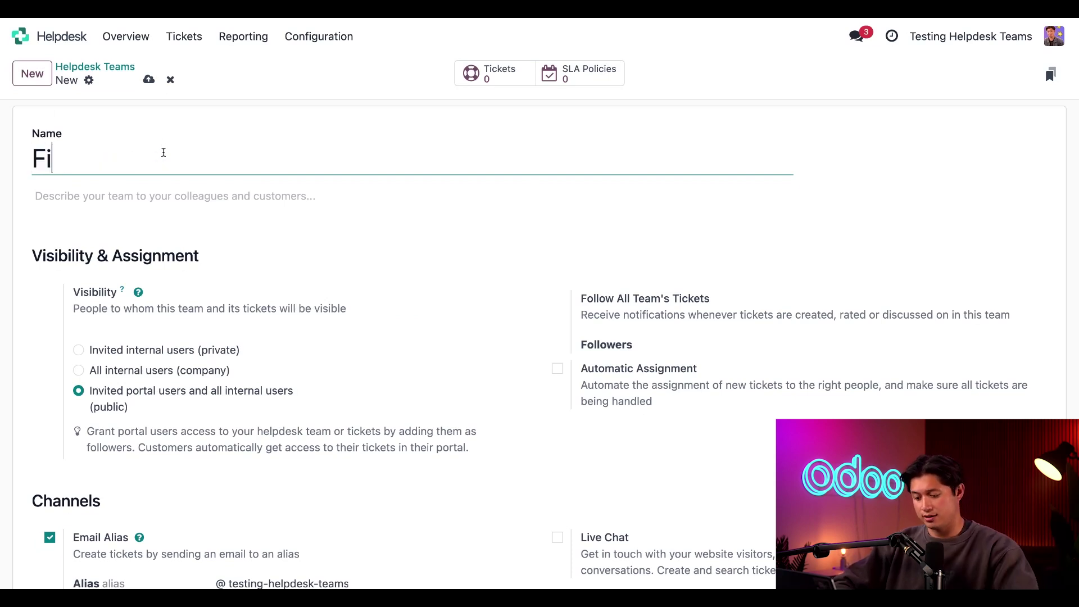
pyautogui.write('nance')
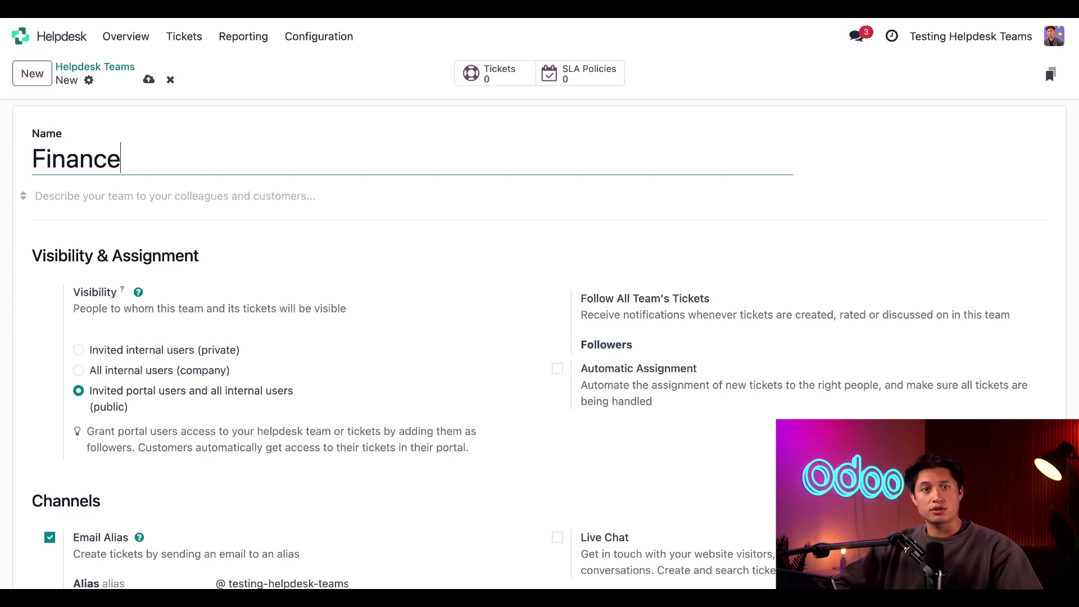
# Step: Begin the Finance team description about financial and accounting questions
pyautogui.click(239, 195)
pyautogui.write('Our team handles all your financial and accounting questions. Responses are usually handled within 2 business days')
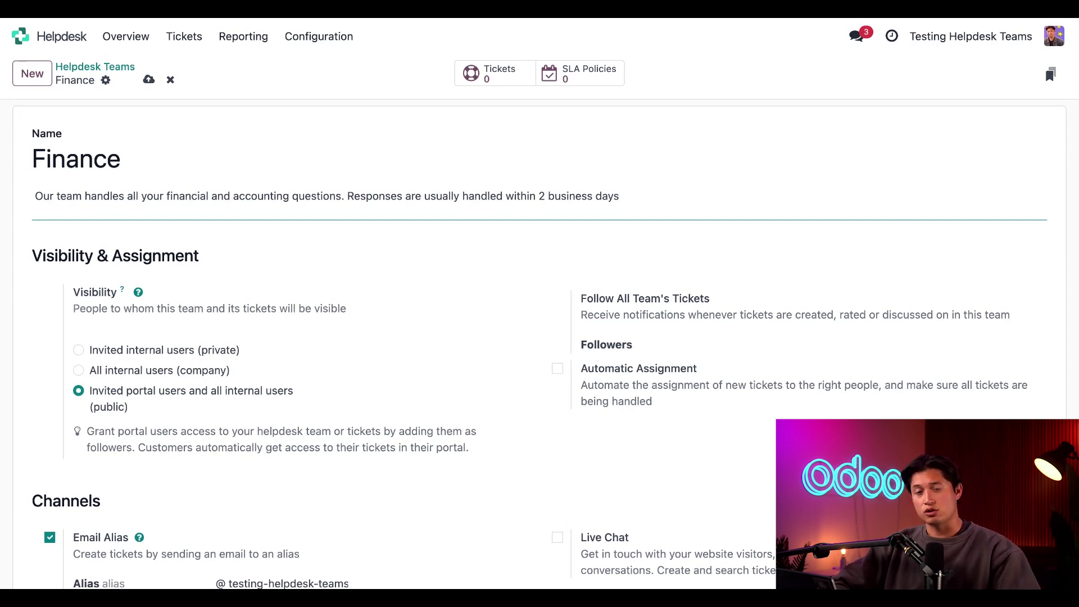
# Step: Set the Finance team's visibility to 'Invited internal users (private)'
pyautogui.click(93, 351)
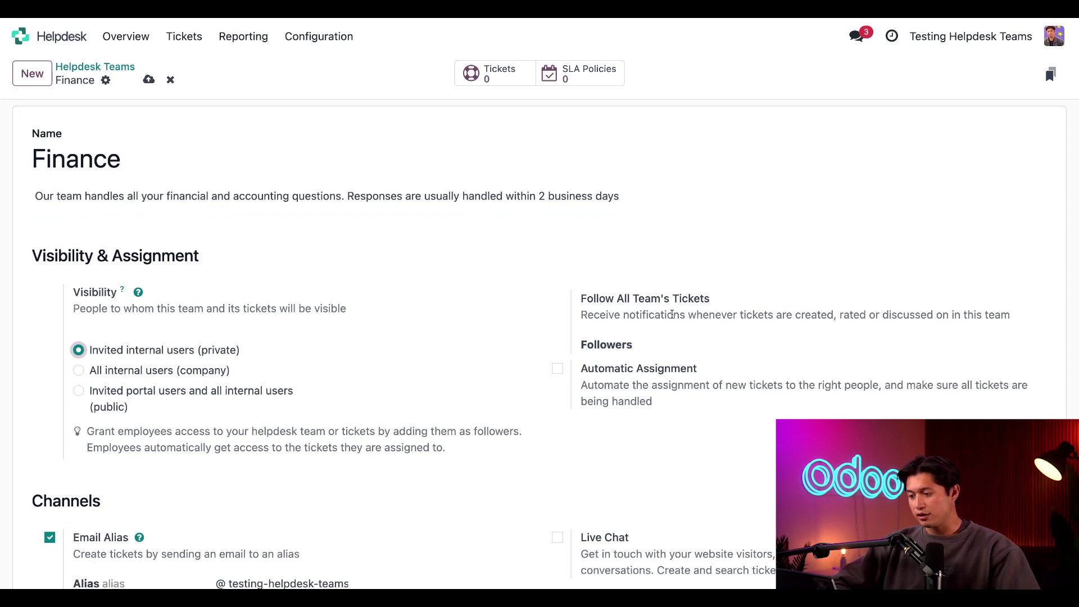
pyautogui.click(673, 349)
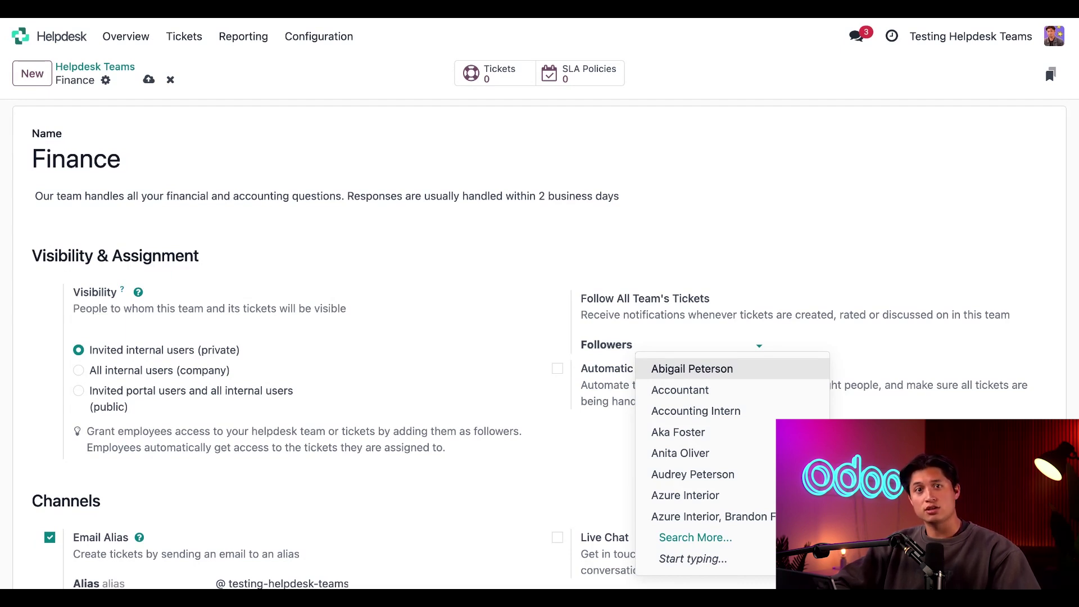
# Step: Make Accountant a Finance team follower and tick Automatic Assignment
pyautogui.click(679, 388)
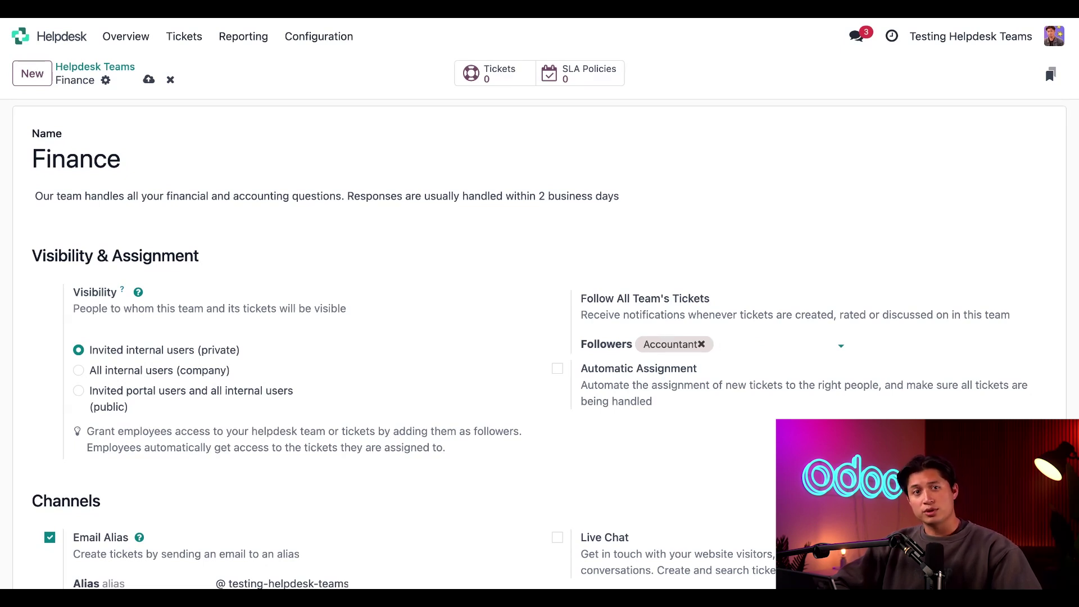
pyautogui.click(557, 368)
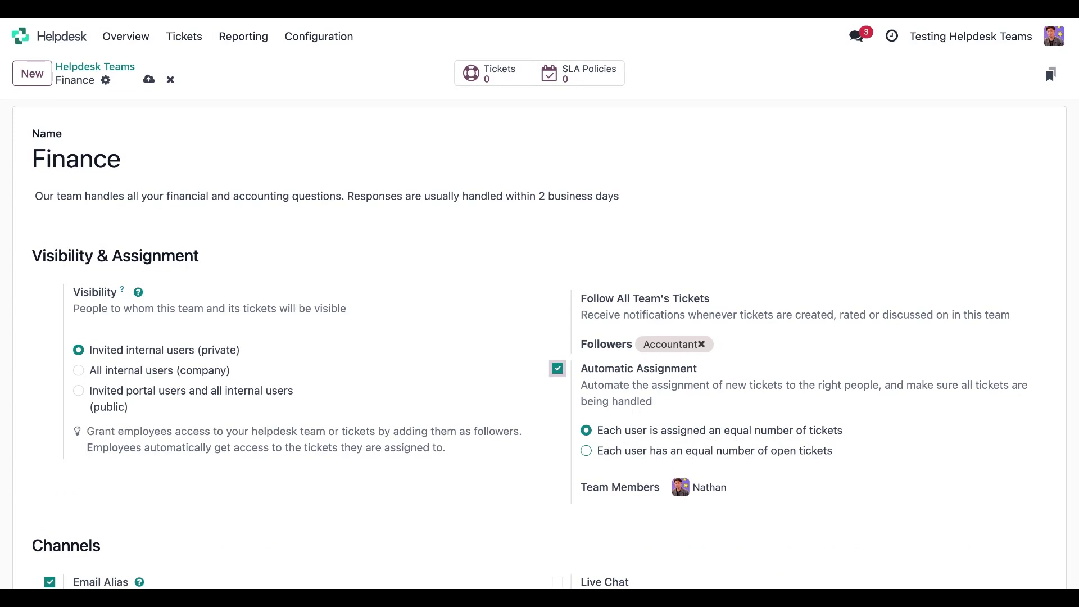
# Step: Choose the 'Each user has an equal number of open tickets' assignment method
pyautogui.click(630, 453)
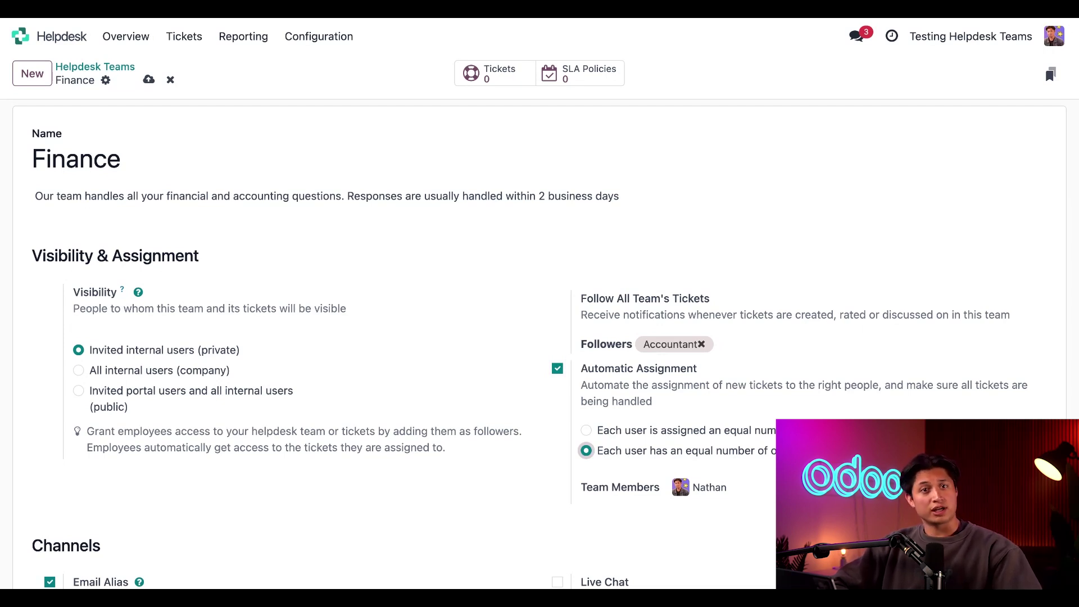
pyautogui.moveTo(704, 487)
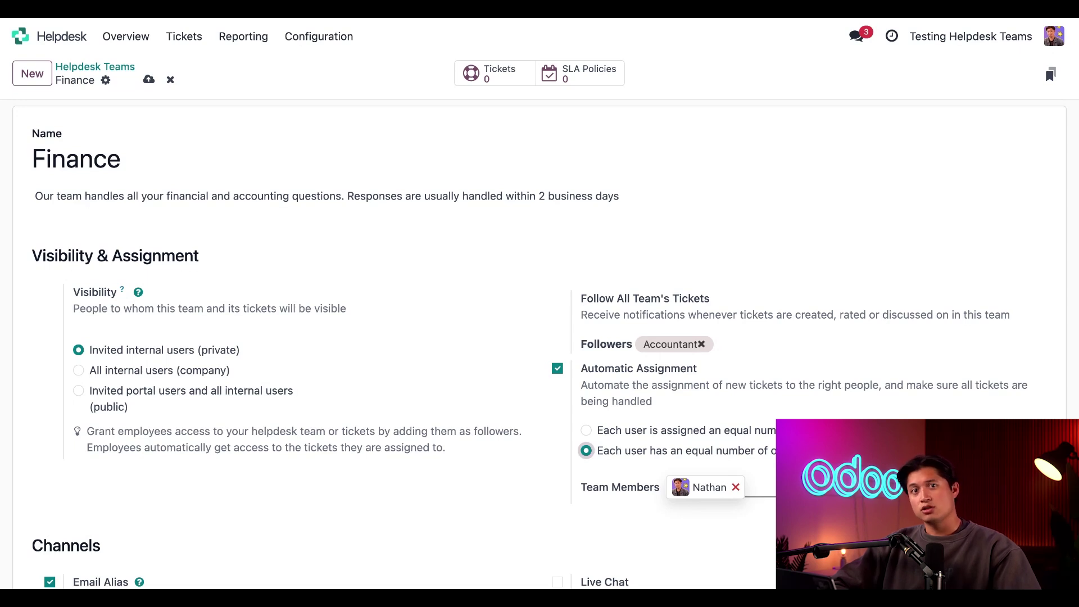
# Step: Pick Jr Accountant, Accounting Intern and Billing Specialist in the Team Members field
pyautogui.click(763, 488)
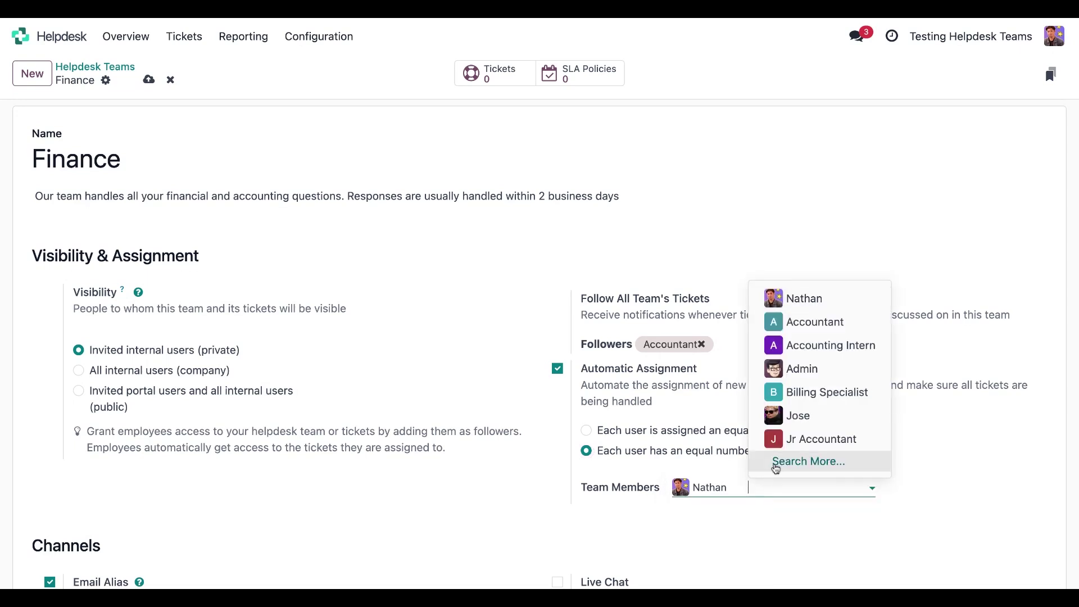
pyautogui.click(802, 440)
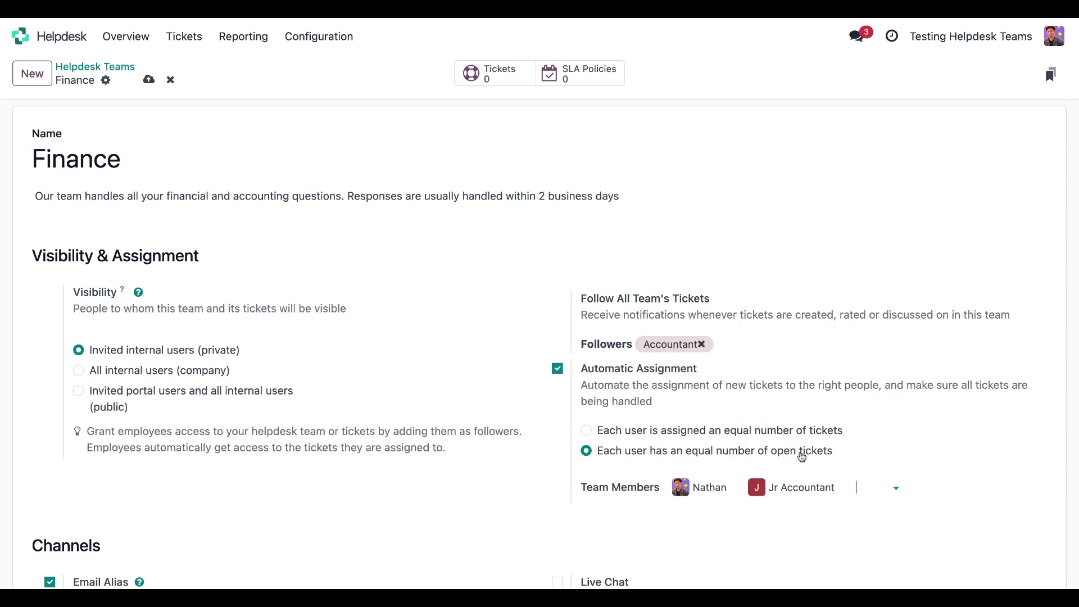
pyautogui.click(860, 488)
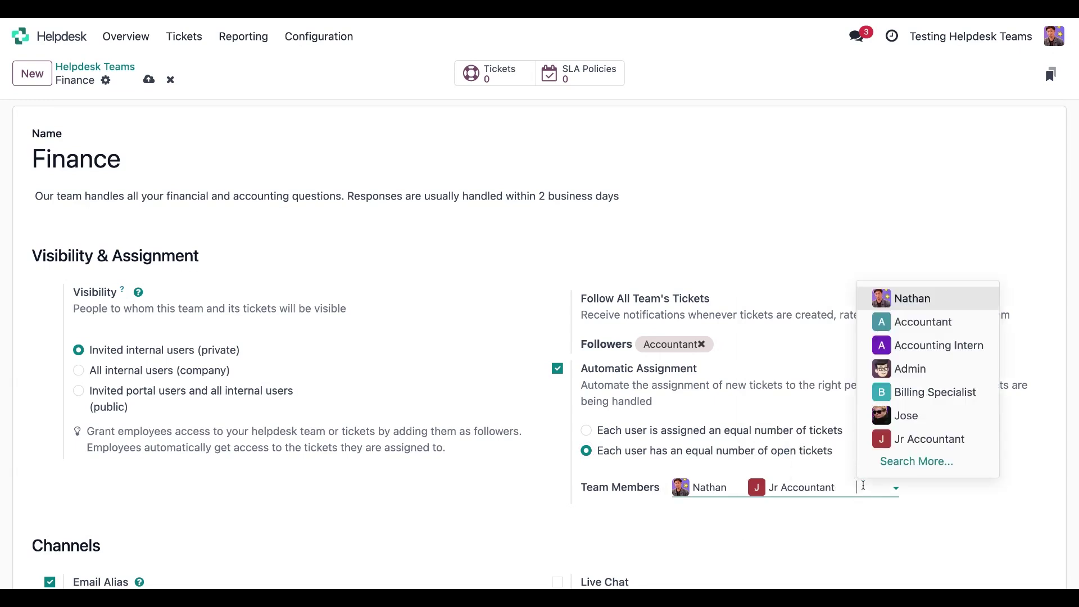
pyautogui.click(923, 349)
pyautogui.click(848, 508)
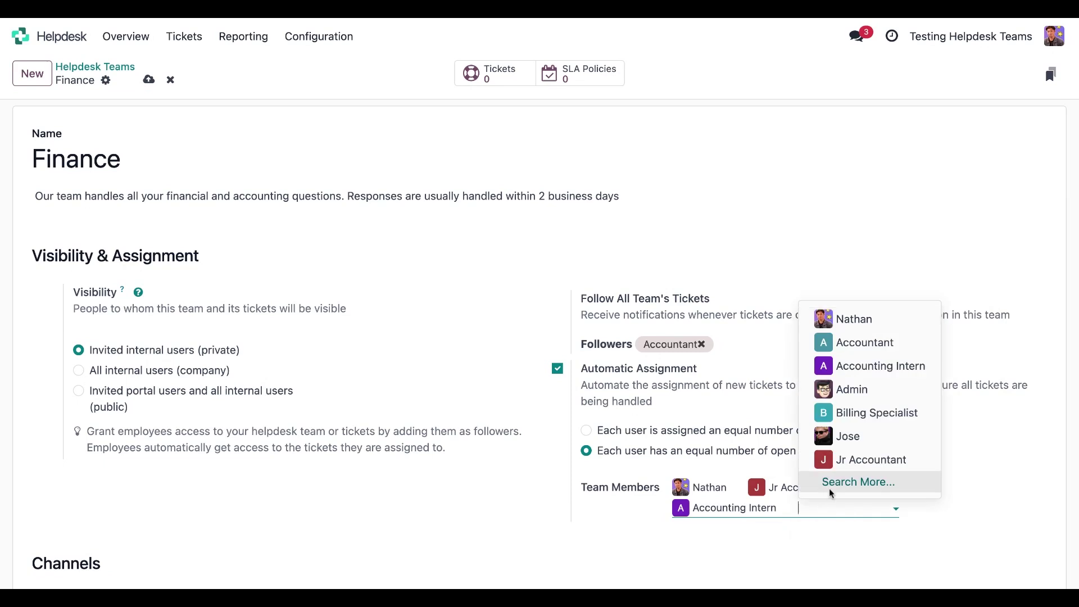
pyautogui.click(873, 413)
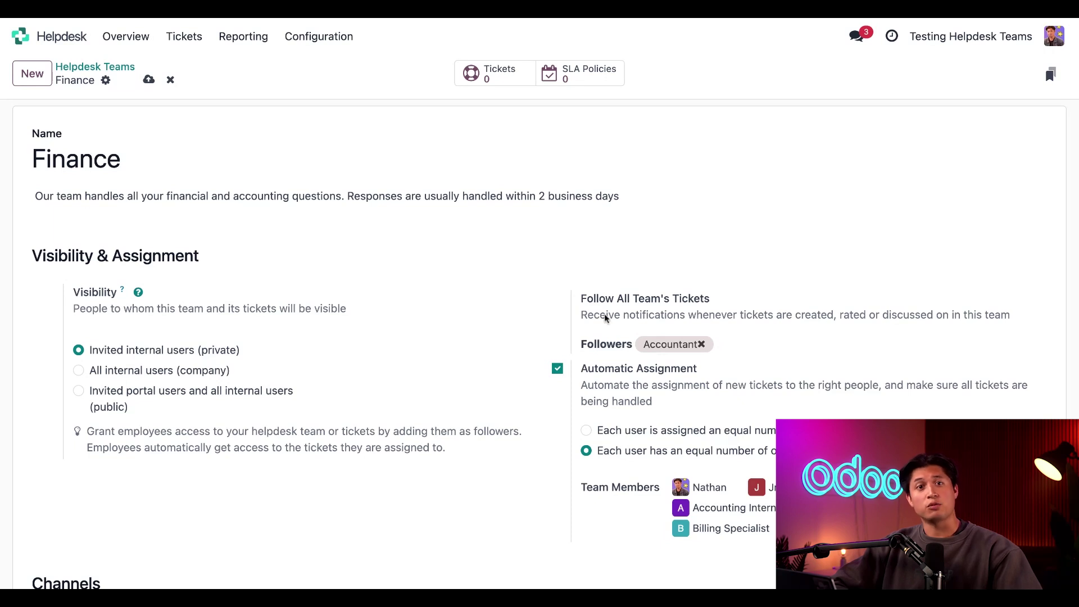
# Step: Check the Finance team on the Overview, then list all tickets
pyautogui.click(126, 40)
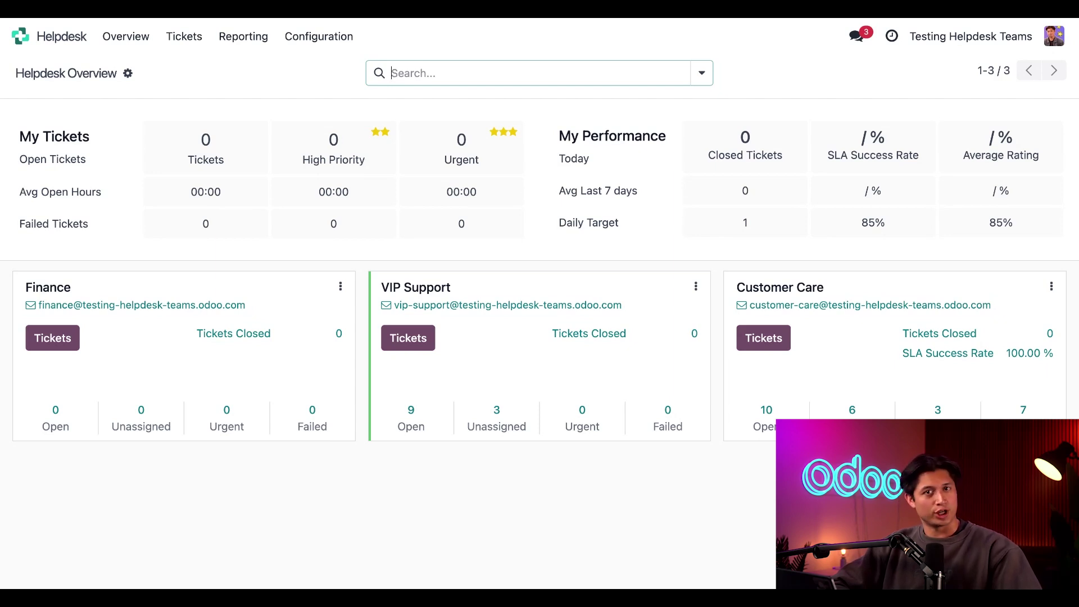
pyautogui.click(179, 39)
pyautogui.click(202, 87)
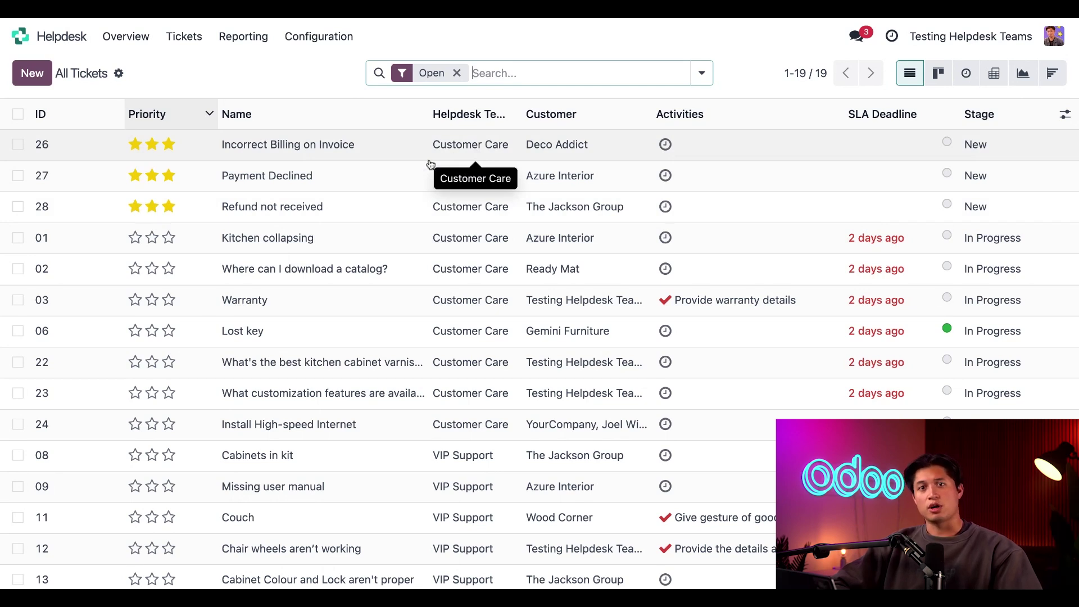
# Step: Move ticket #26, Incorrect Billing on Invoice, to the Finance team
pyautogui.click(361, 153)
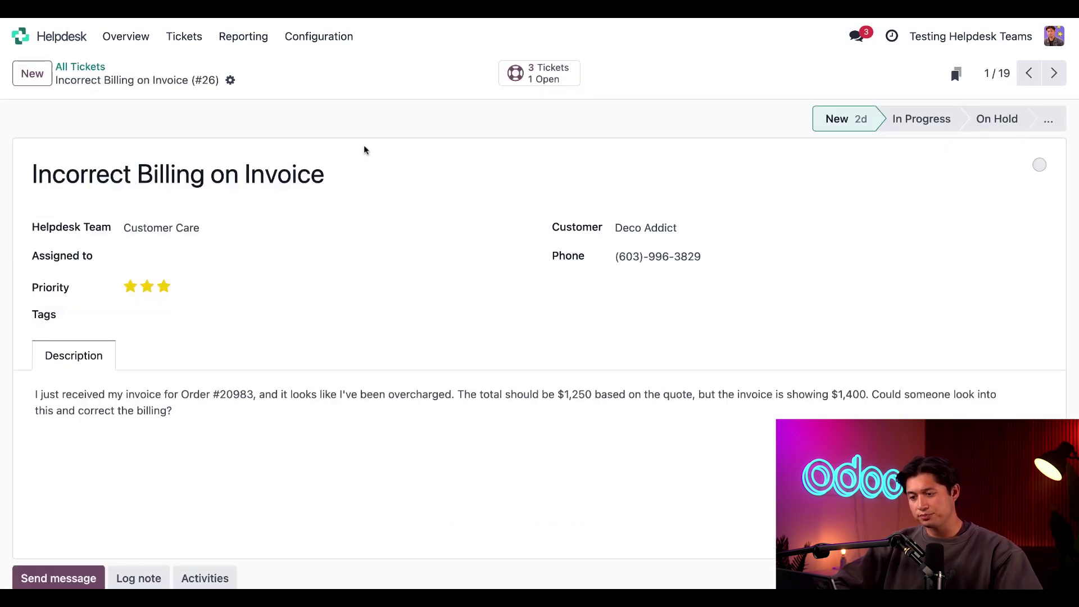
pyautogui.click(219, 227)
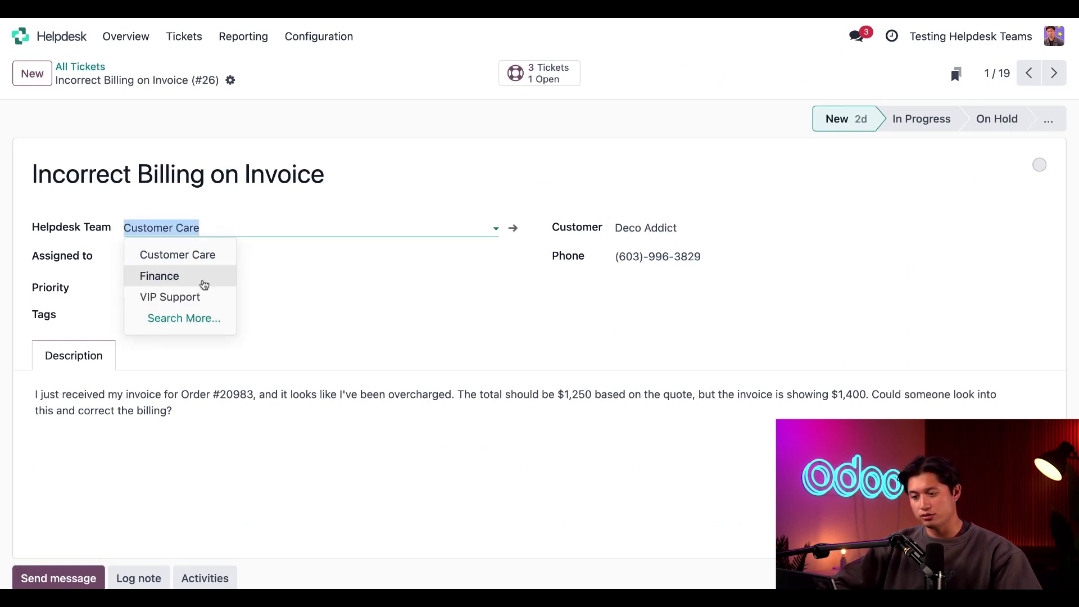
pyautogui.click(203, 278)
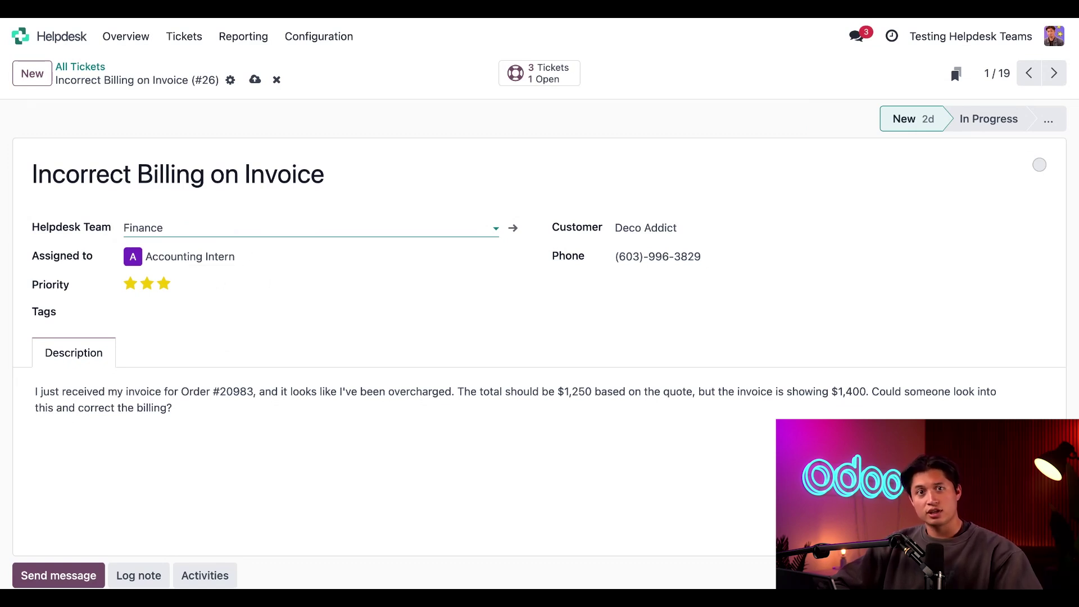
# Step: Move ticket #27, Payment Declined, to the Finance team
pyautogui.click(1060, 84)
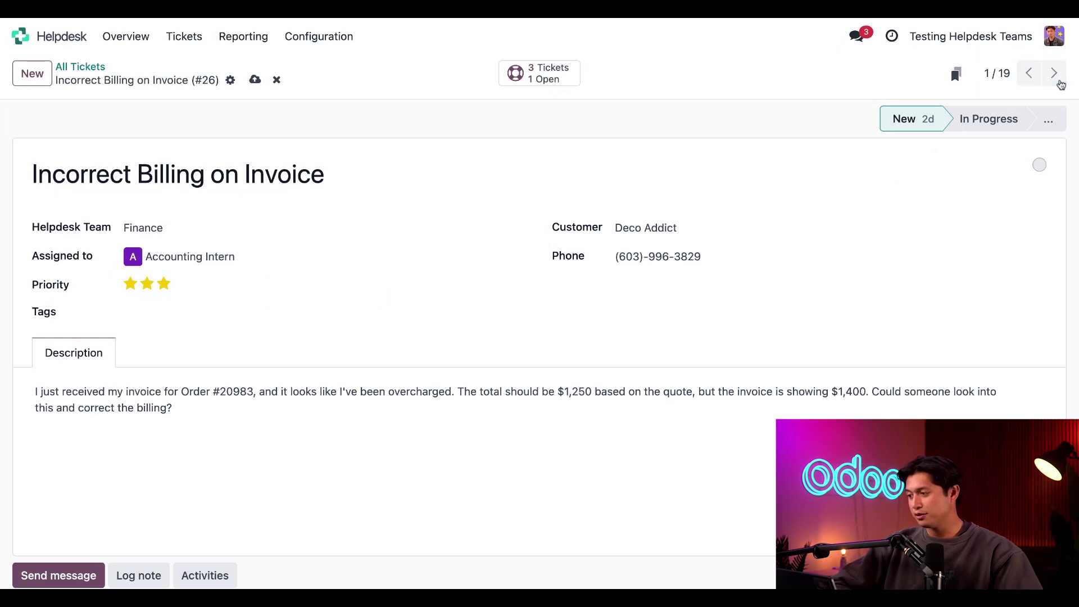
pyautogui.click(246, 227)
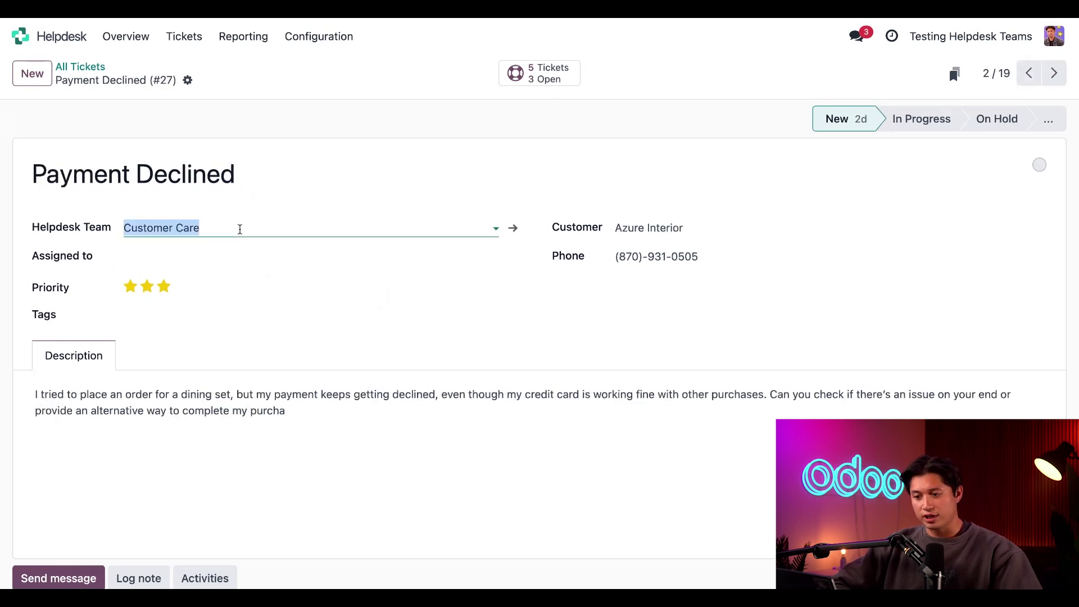
pyautogui.press('Escape')
pyautogui.write('Finance')
pyautogui.press('Return')
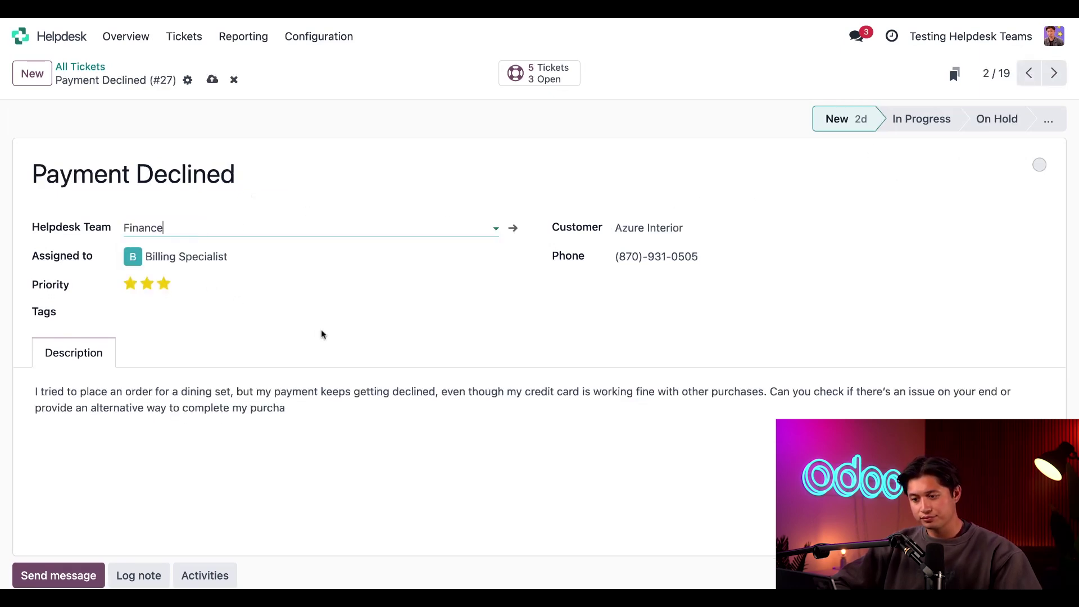